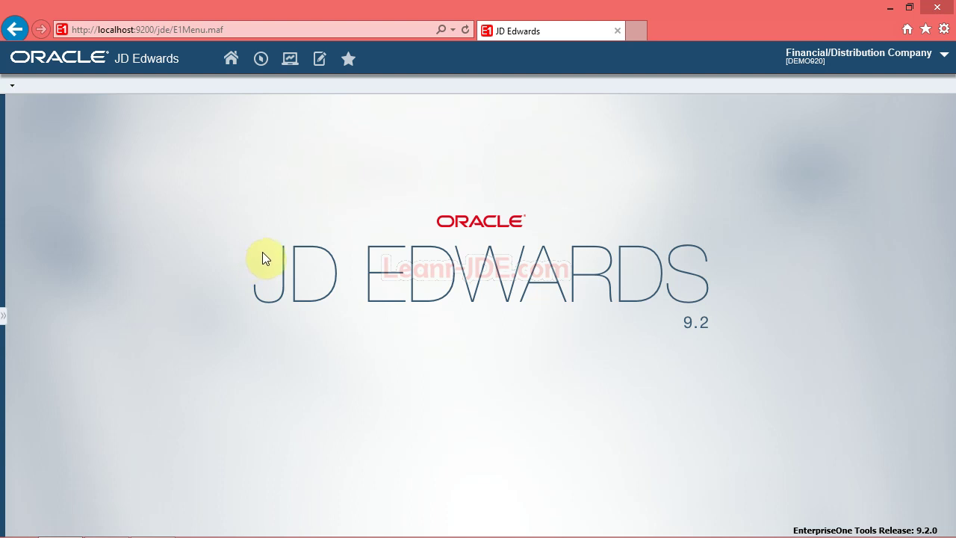
# Open the Navigator menu to reach the Work With Addresses application (P01012).
pyautogui.click(261, 64)
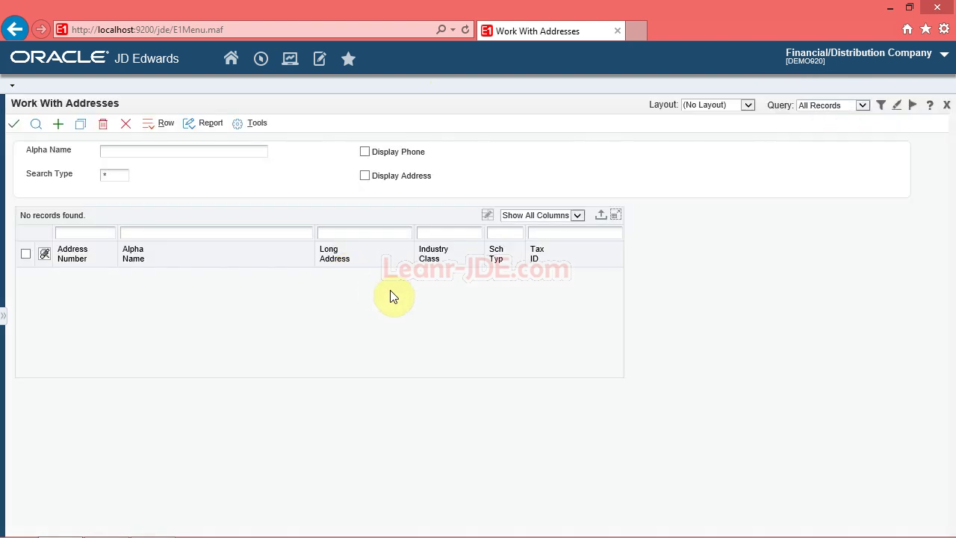
# Show the Query Manager beside the Work With Addresses grid and widen its panel.
pyautogui.click(881, 111)
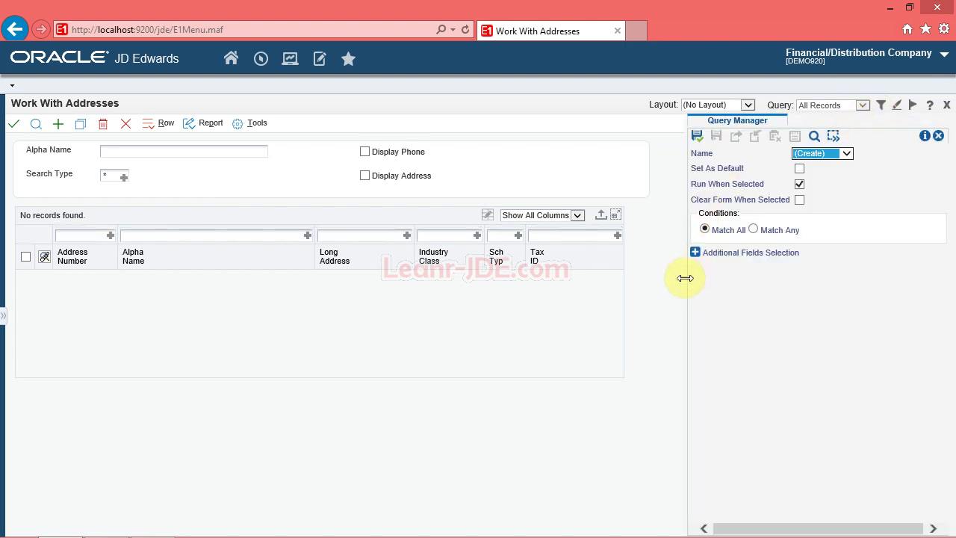
pyautogui.moveTo(663, 286); pyautogui.dragTo(539, 291)
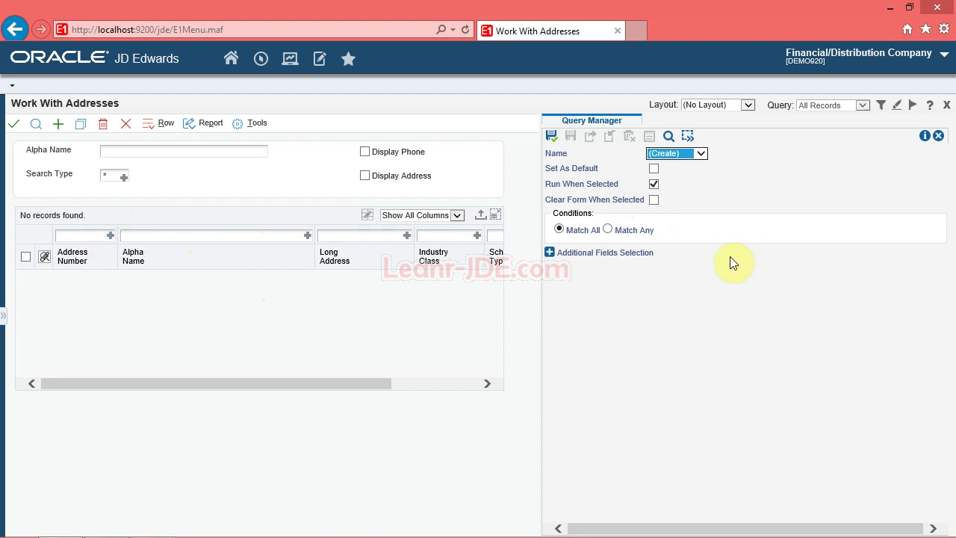
# Add an Address Number condition with the operator > and value 5000.
pyautogui.click(110, 237)
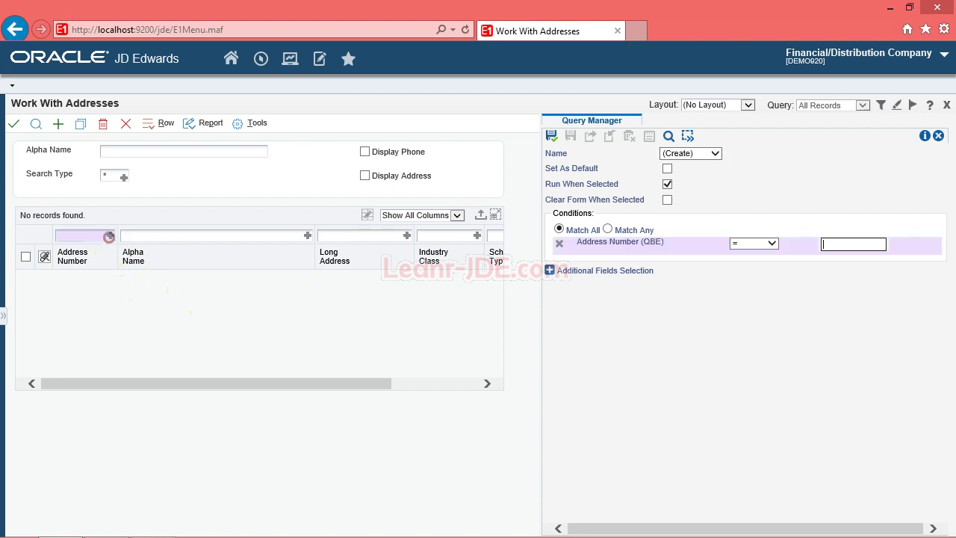
pyautogui.click(558, 247)
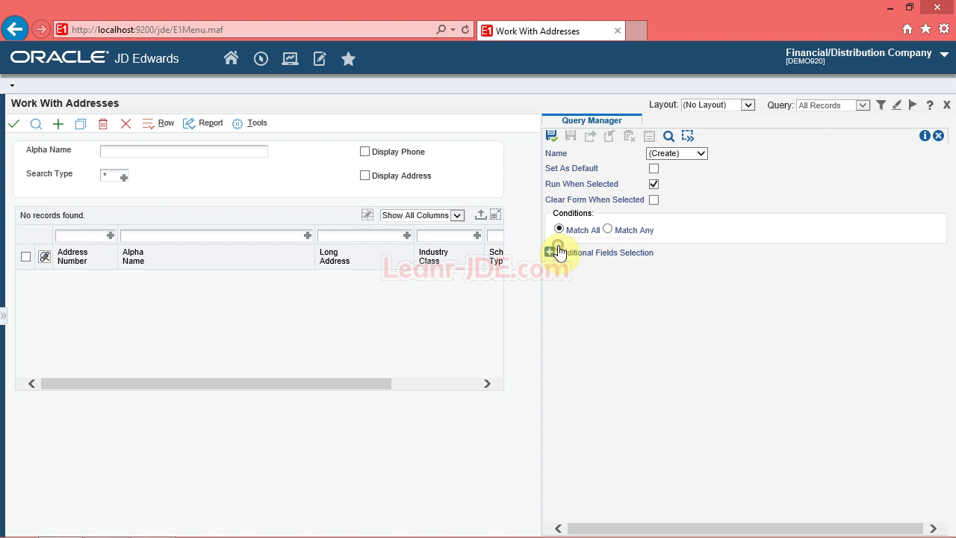
pyautogui.click(110, 236)
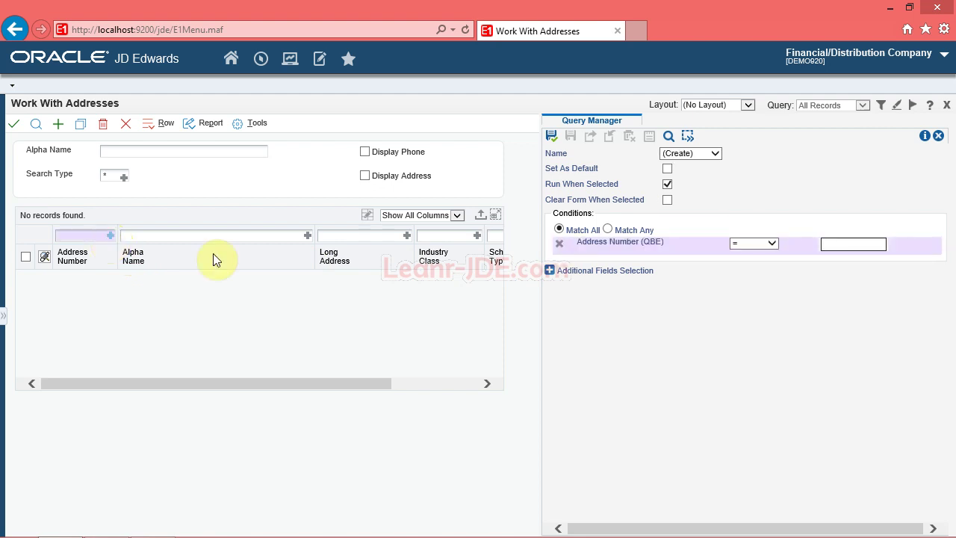
pyautogui.click(763, 245)
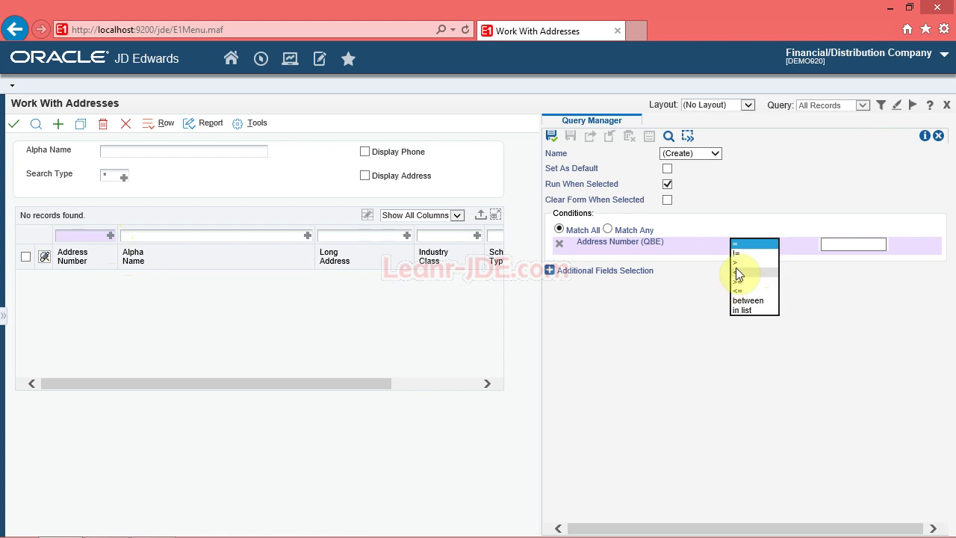
pyautogui.click(736, 263)
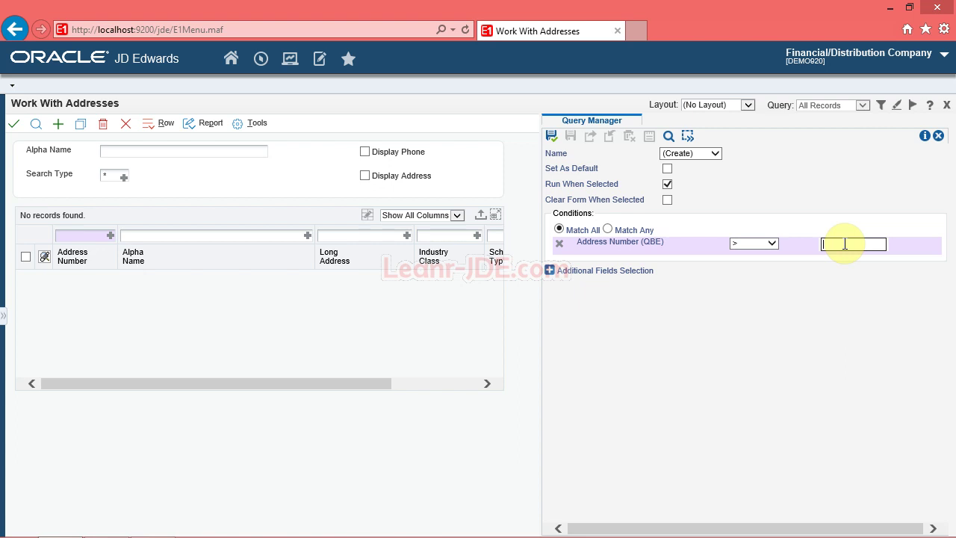
pyautogui.write('5000')
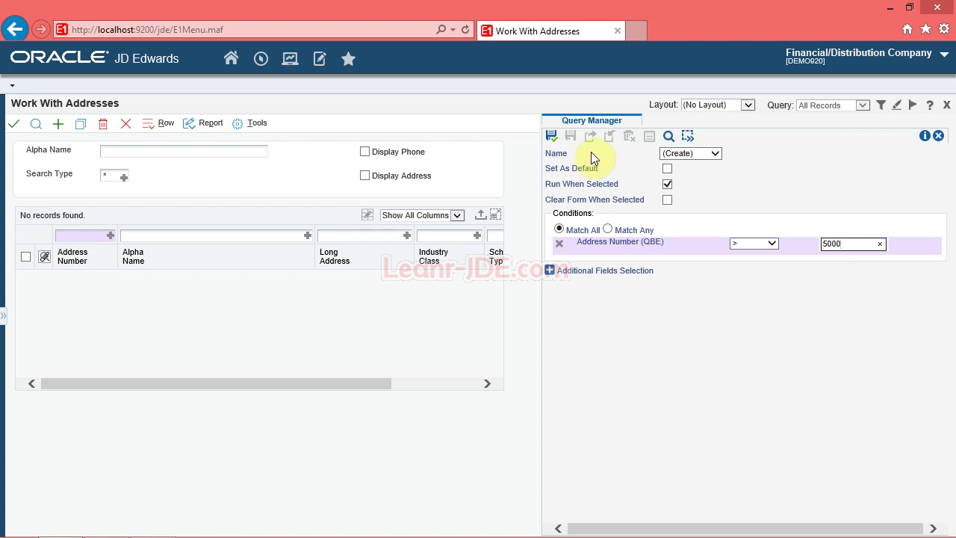
# Save the query as AB5000 and close Query Manager to view addresses from 5054.
pyautogui.click(552, 138)
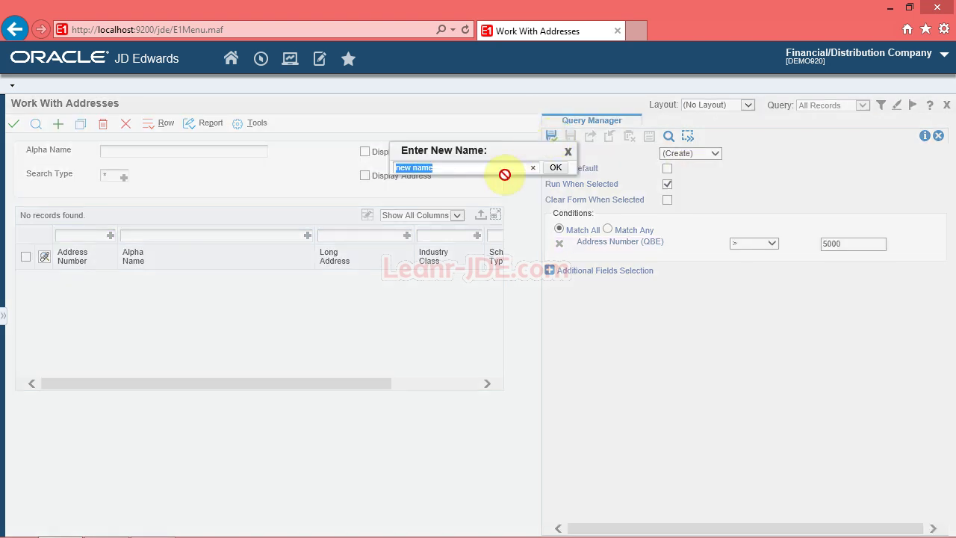
pyautogui.write('AB5000')
pyautogui.press('Return')
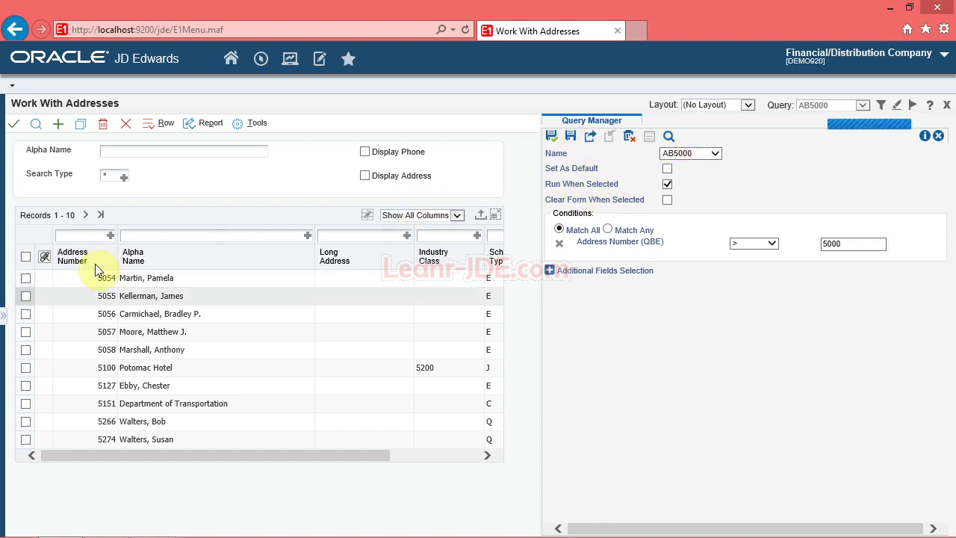
pyautogui.click(939, 136)
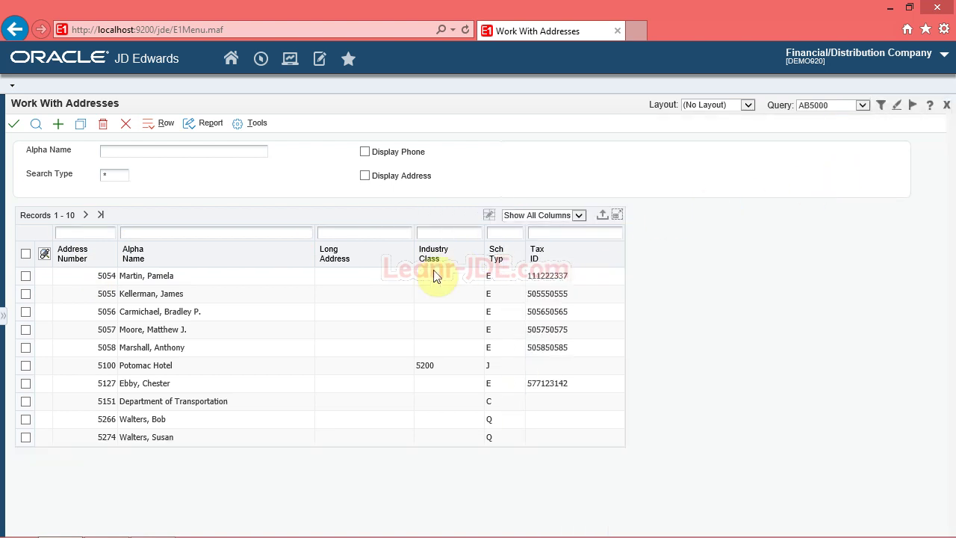
# Add a second Address Number condition requiring values less than 5100.
pyautogui.click(883, 108)
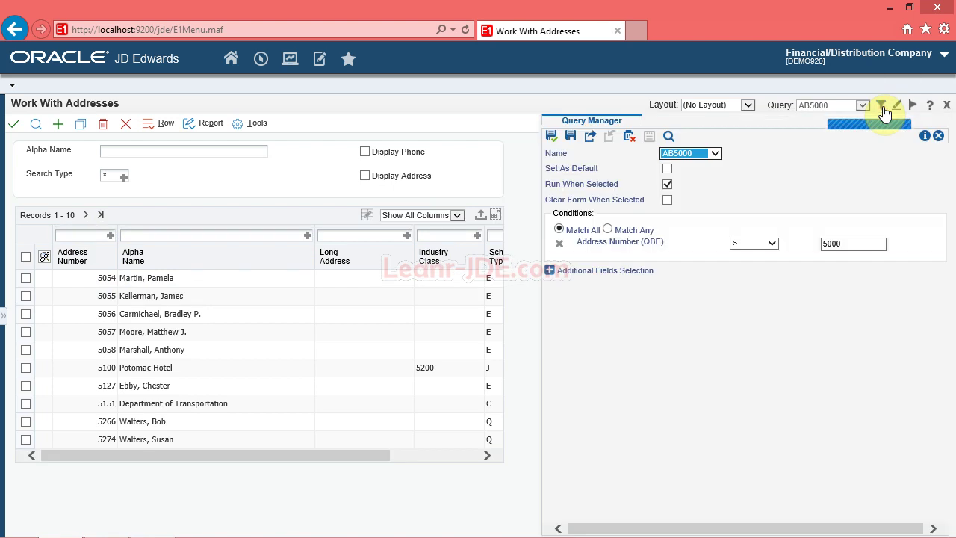
pyautogui.click(110, 236)
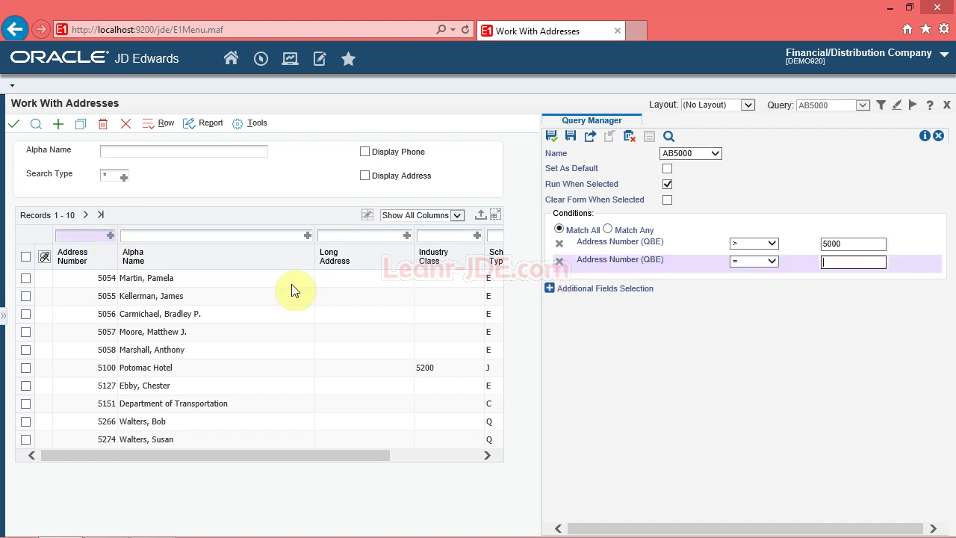
pyautogui.click(746, 261)
pyautogui.click(749, 289)
pyautogui.click(856, 262)
pyautogui.write('5100')
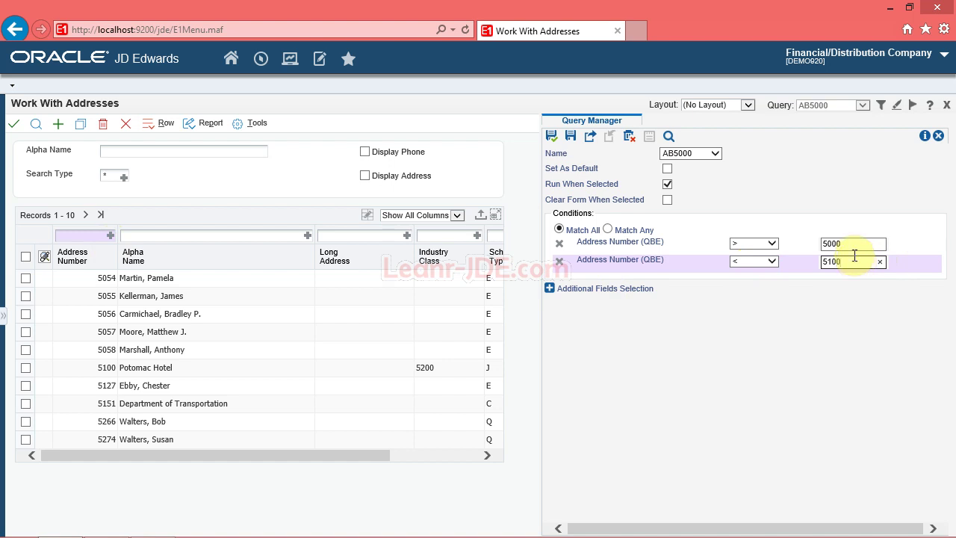
# Save and run AB5000, then select the five resulting Address Numbers 5054–5058.
pyautogui.click(551, 137)
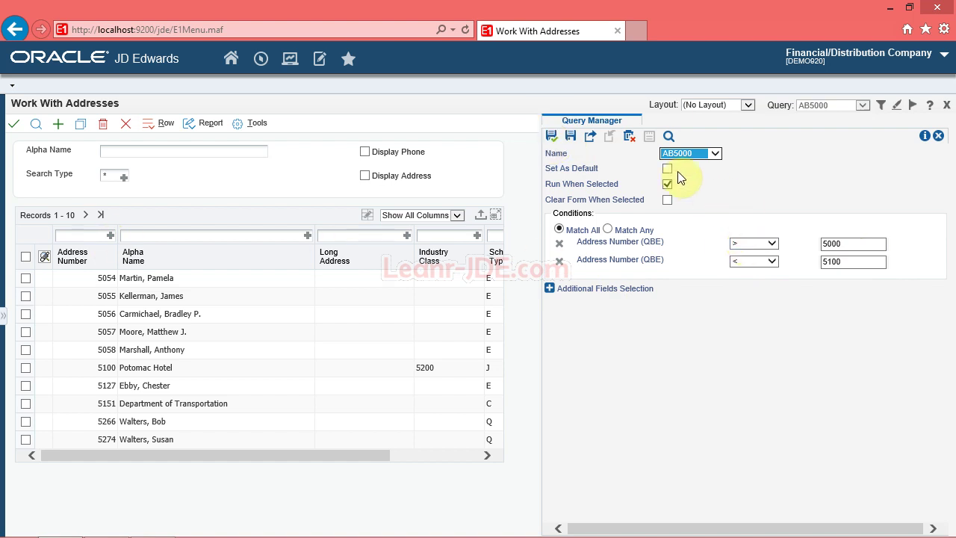
pyautogui.click(668, 136)
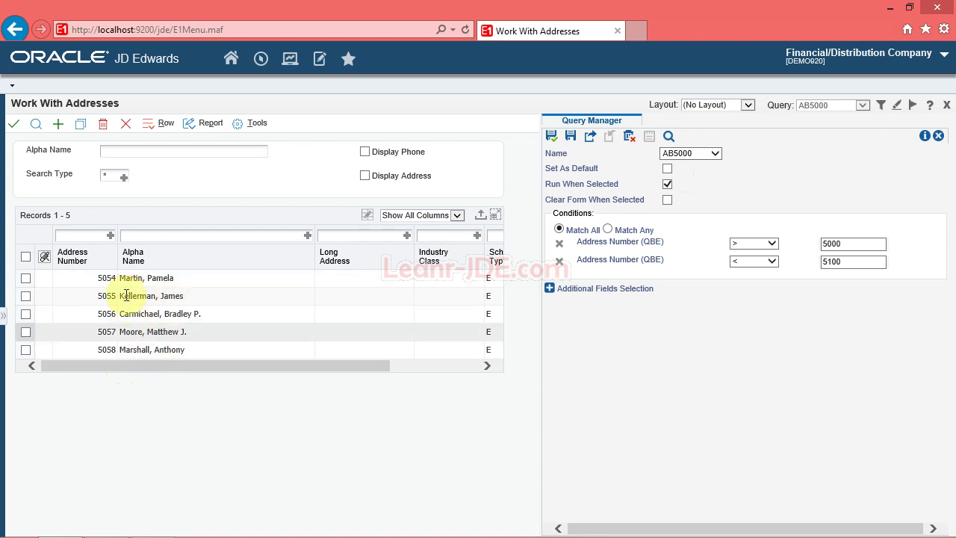
pyautogui.moveTo(110, 277); pyautogui.dragTo(104, 349)
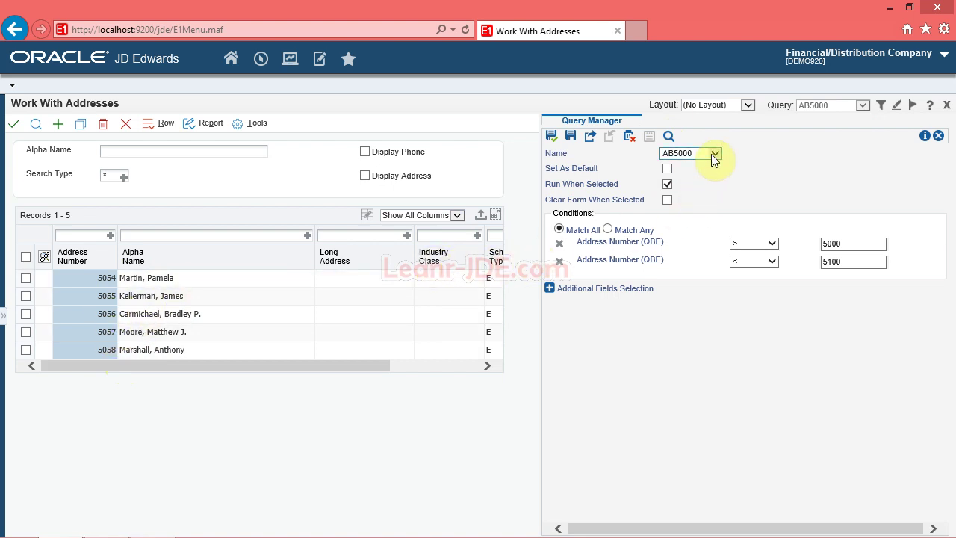
# Request publishing of AB5000, check it shows Pending Approval, then reserve it for editing.
pyautogui.click(591, 142)
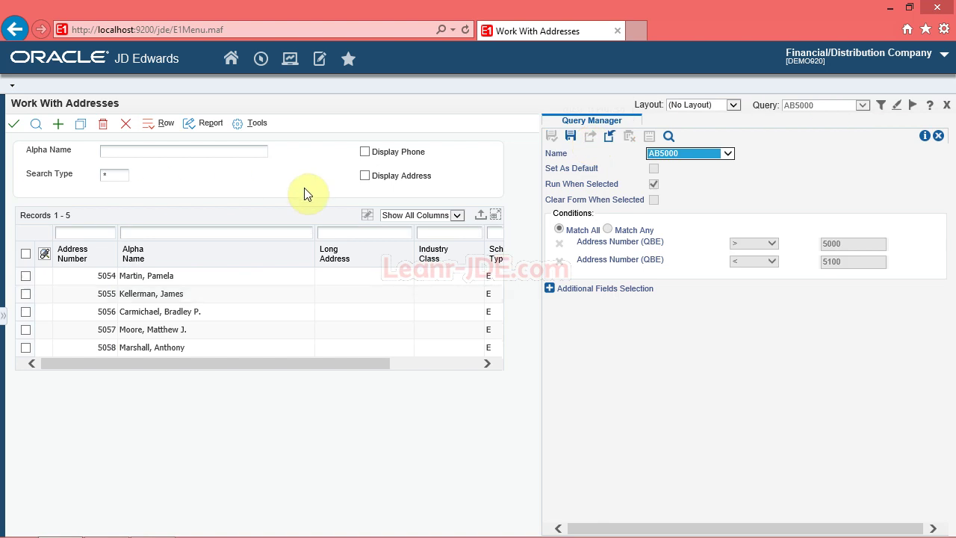
pyautogui.click(723, 154)
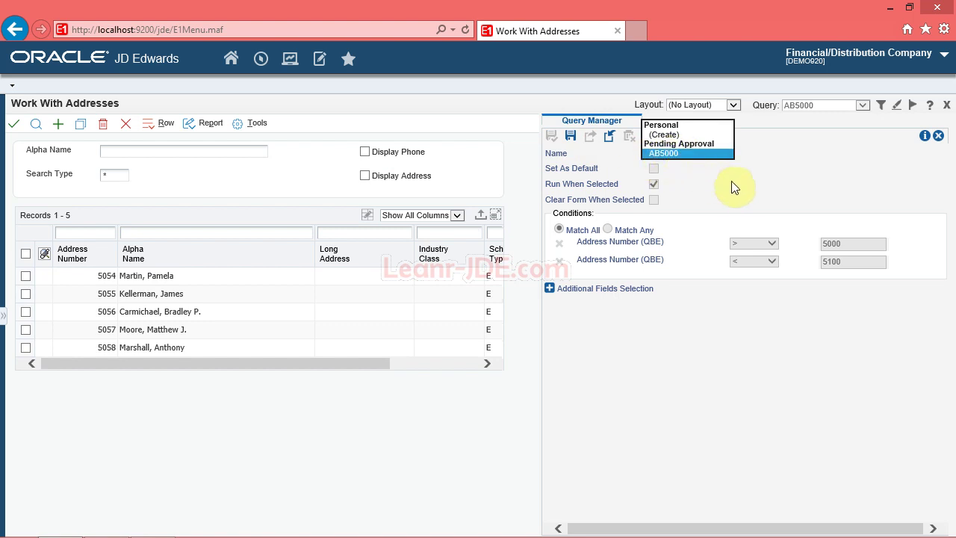
pyautogui.click(694, 153)
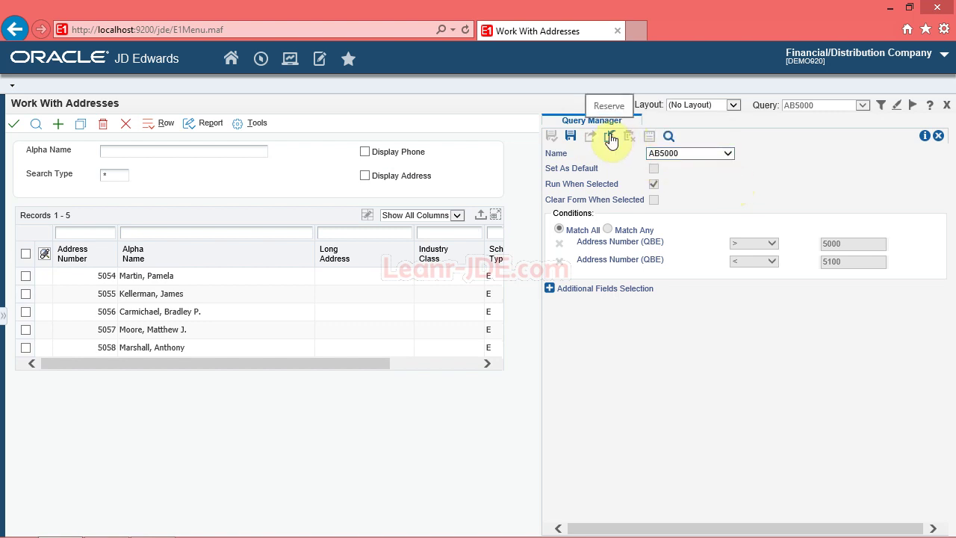
pyautogui.click(611, 138)
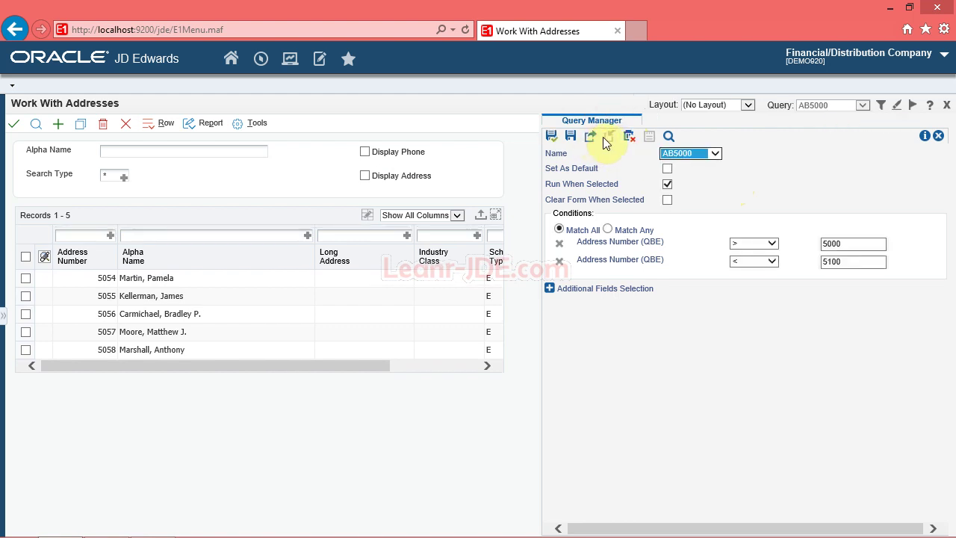
pyautogui.click(699, 153)
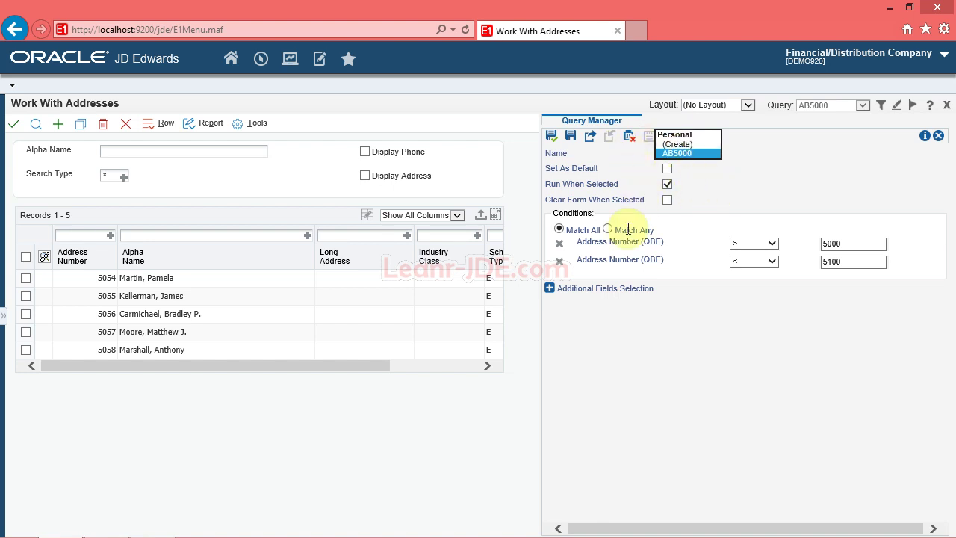
# Resubmit AB5000 for publishing, confirm it is Pending Approval, and reserve it back.
pyautogui.click(726, 187)
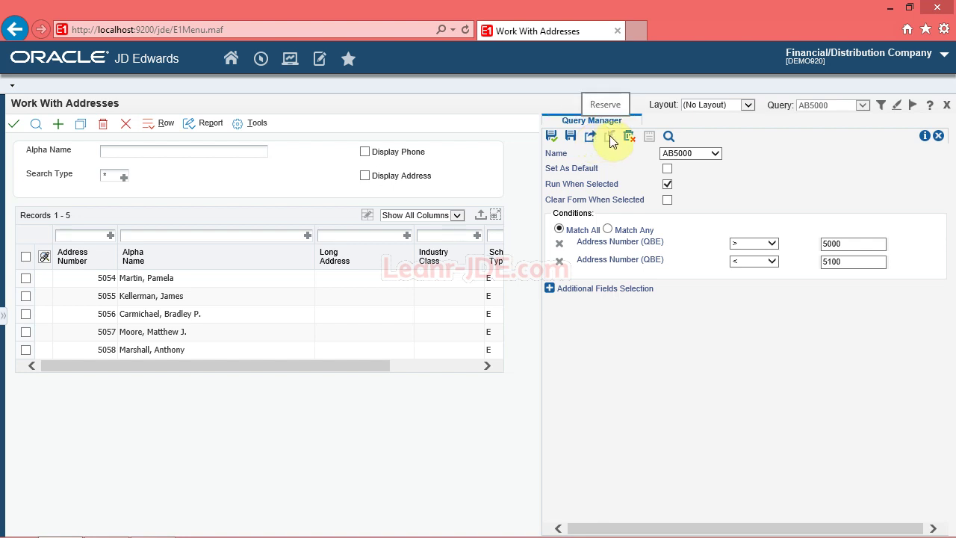
pyautogui.click(692, 154)
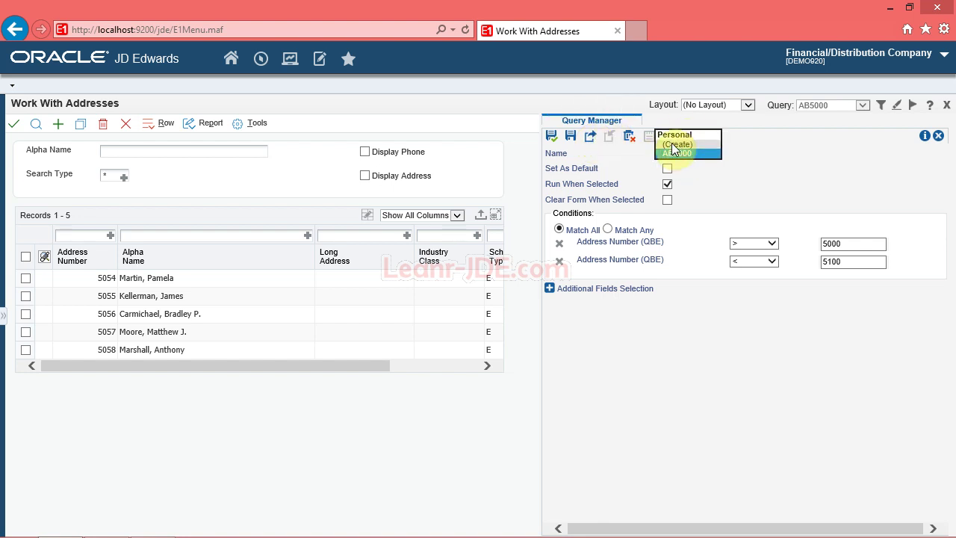
pyautogui.click(748, 164)
pyautogui.click(592, 137)
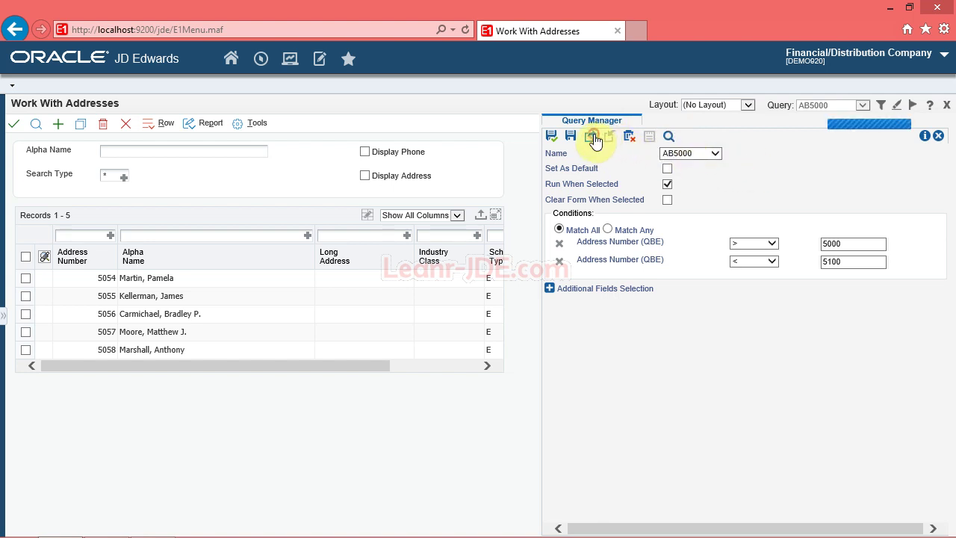
pyautogui.click(694, 155)
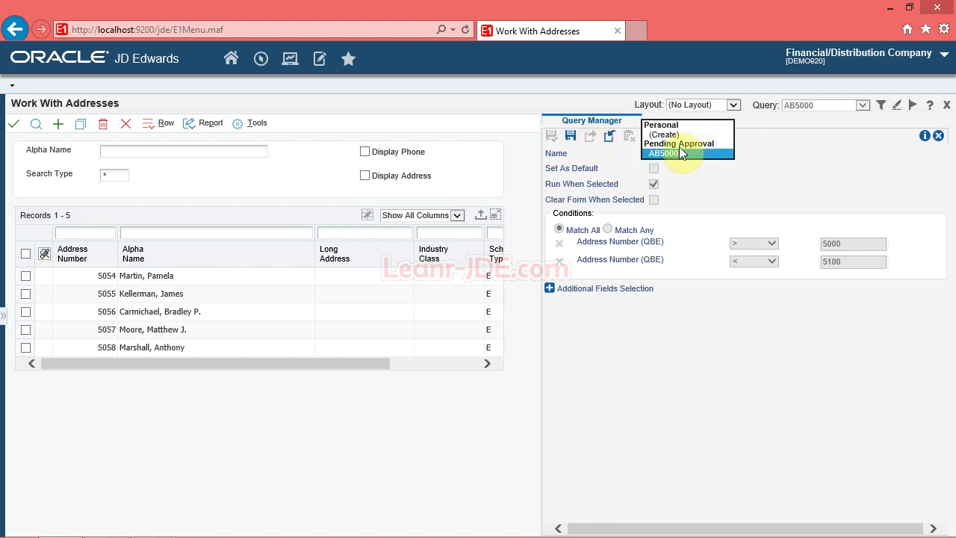
pyautogui.click(742, 176)
pyautogui.click(607, 138)
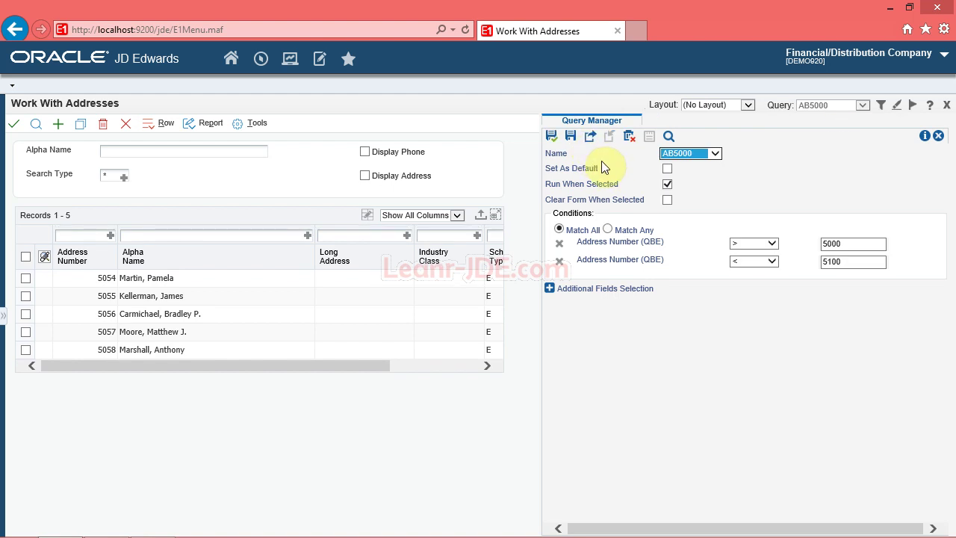
# Delete the AB5000 query with OK, close Query Manager, and minimize the browser.
pyautogui.click(632, 137)
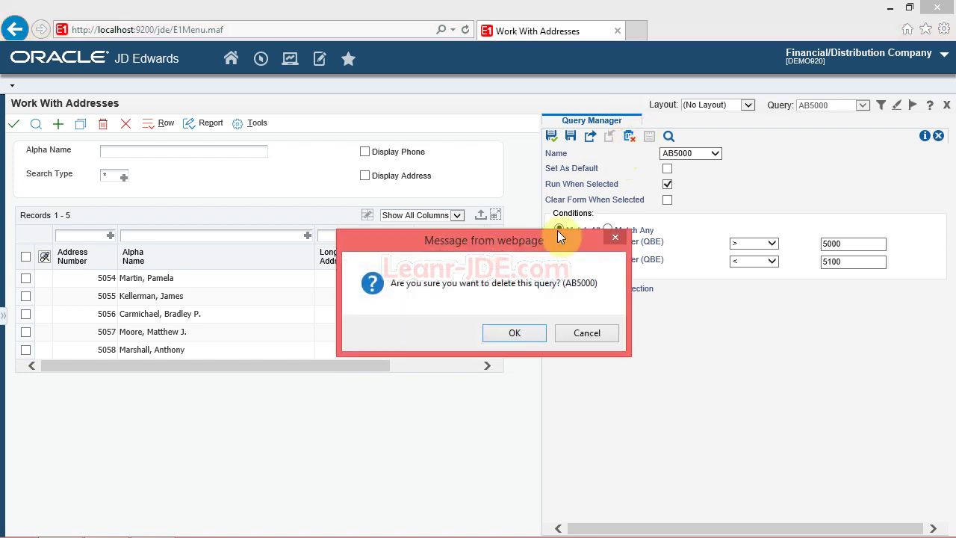
pyautogui.click(524, 335)
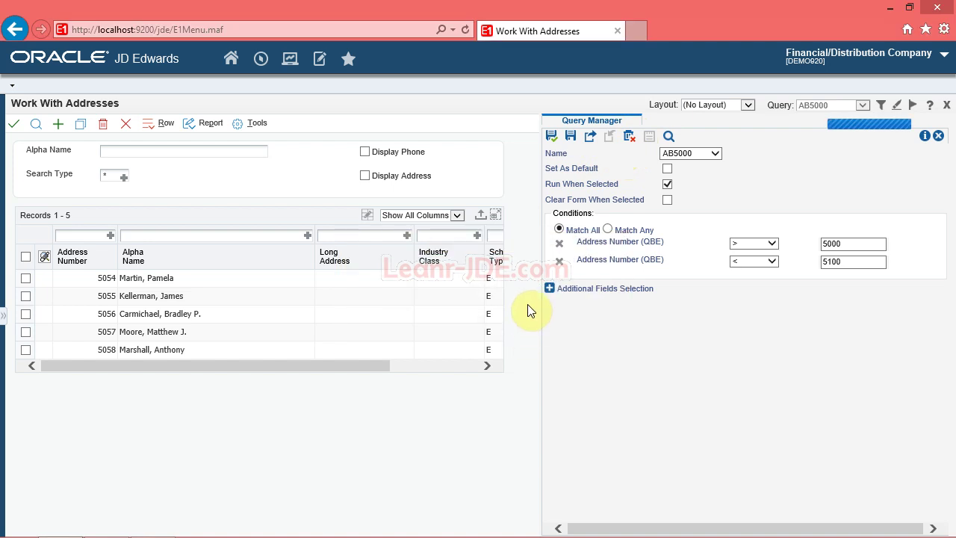
pyautogui.click(938, 136)
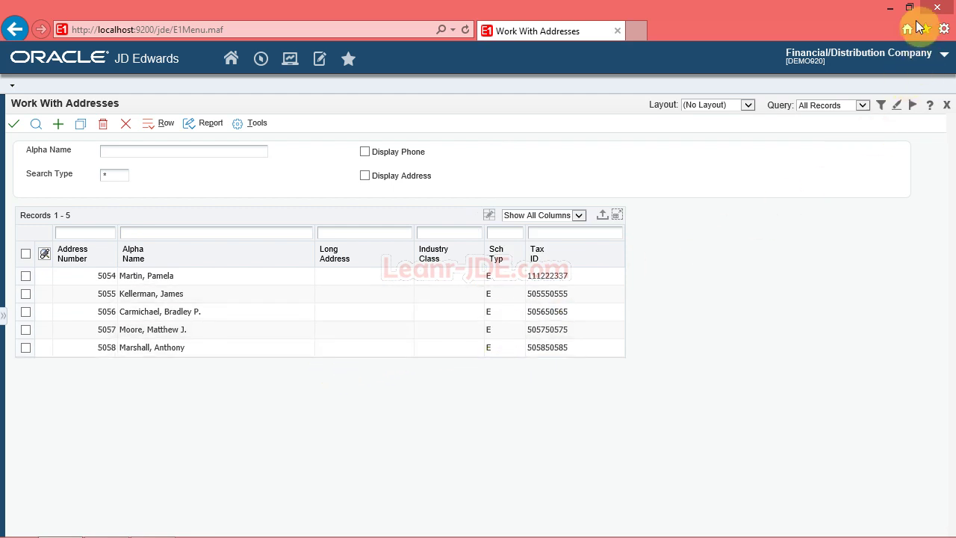
pyautogui.click(890, 7)
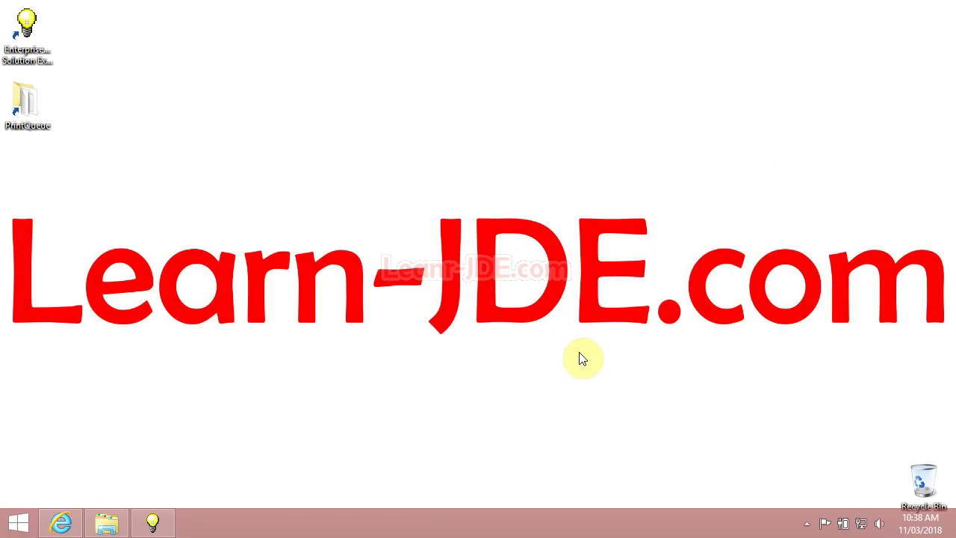